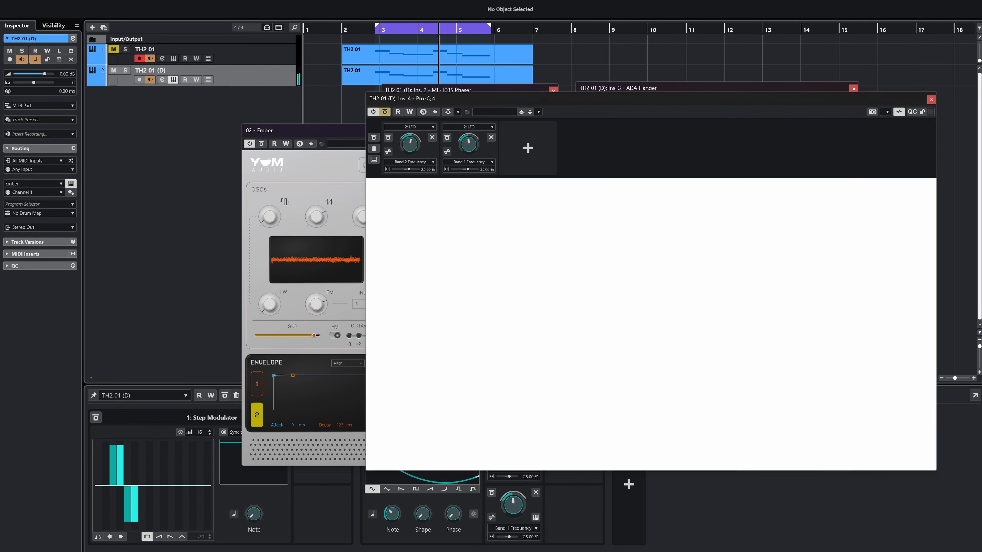
Step: Load PSP Wobbler on the first insert, bypass Pro-Q 4, and switch the Wobbler's Bypass off
drag(580, 101, 527, 136)
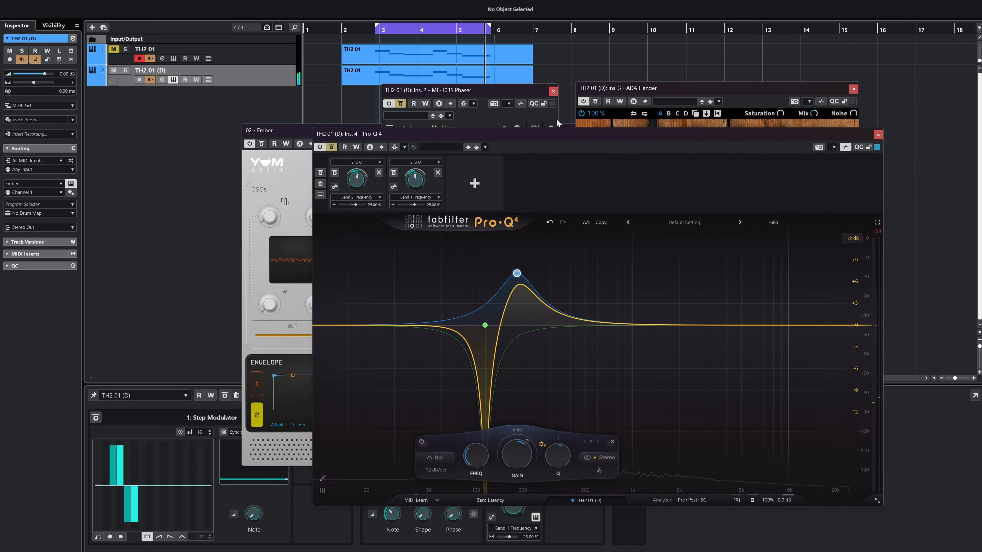
click(596, 104)
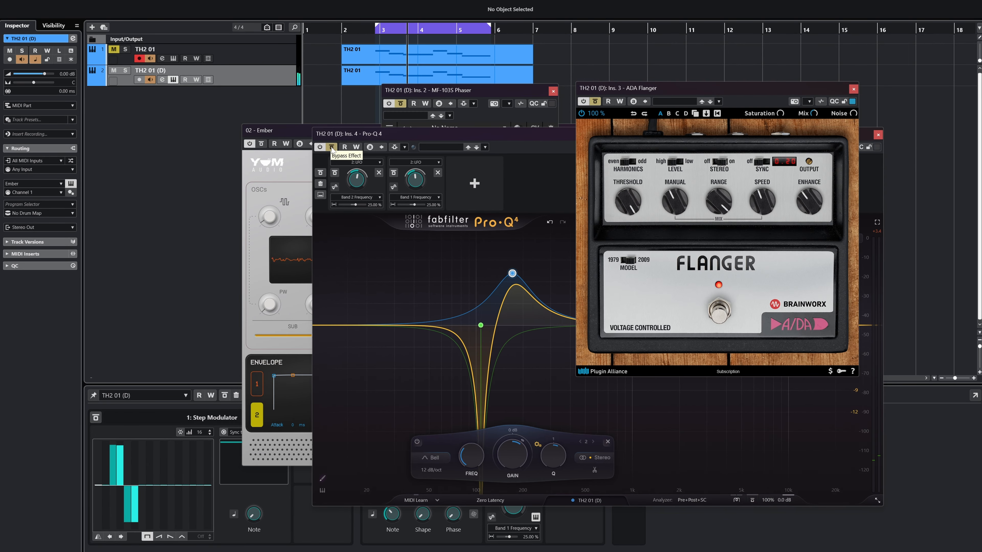
click(433, 141)
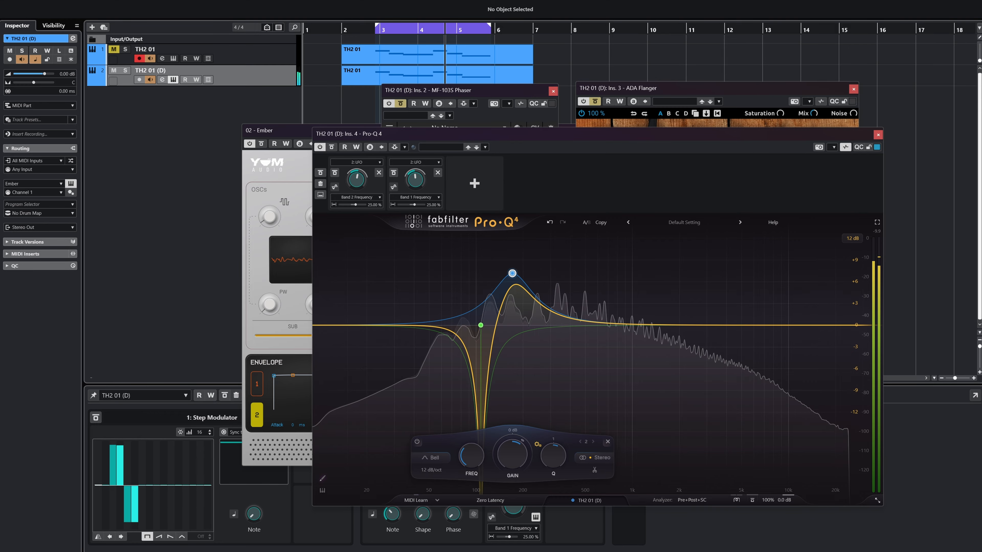
click(381, 147)
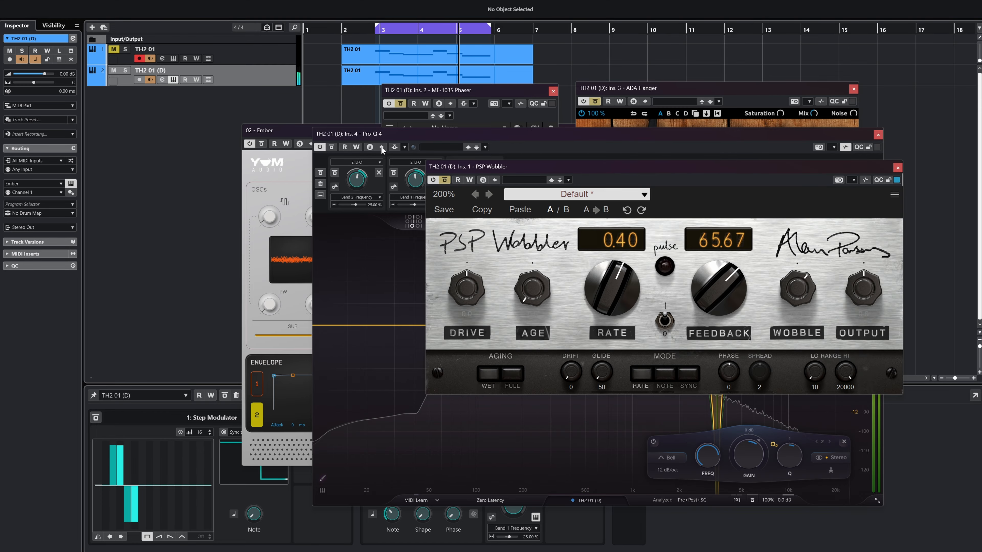
click(332, 147)
click(892, 210)
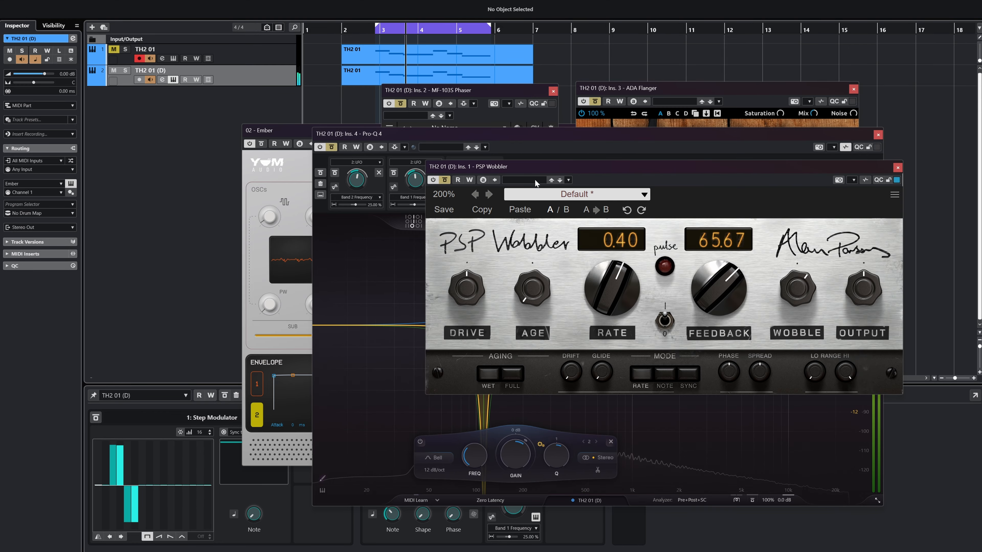
click(443, 180)
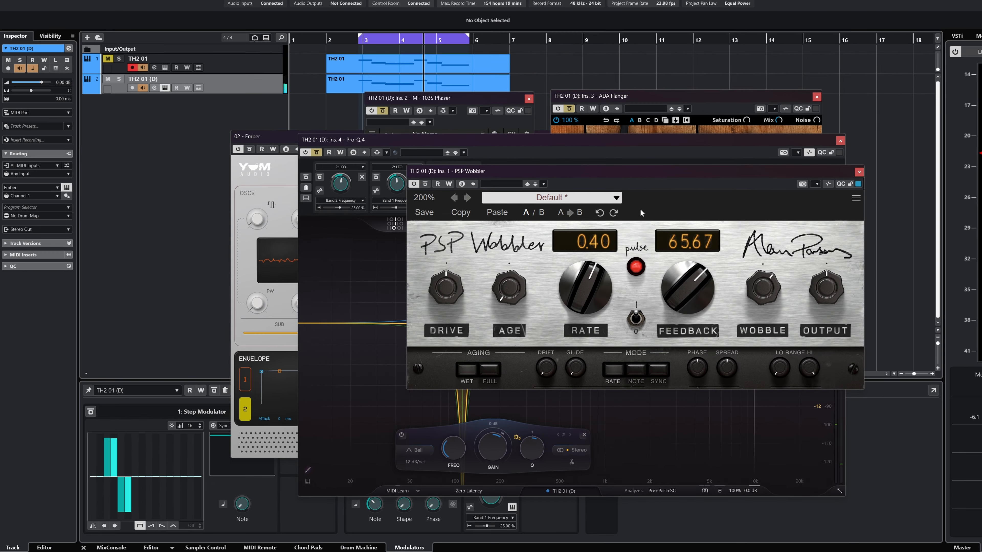
Step: Close the Ember synth window and rearrange the Pro-Q 4 and MF-103S Phaser windows
drag(265, 138, 93, 159)
click(594, 159)
drag(562, 150, 308, 191)
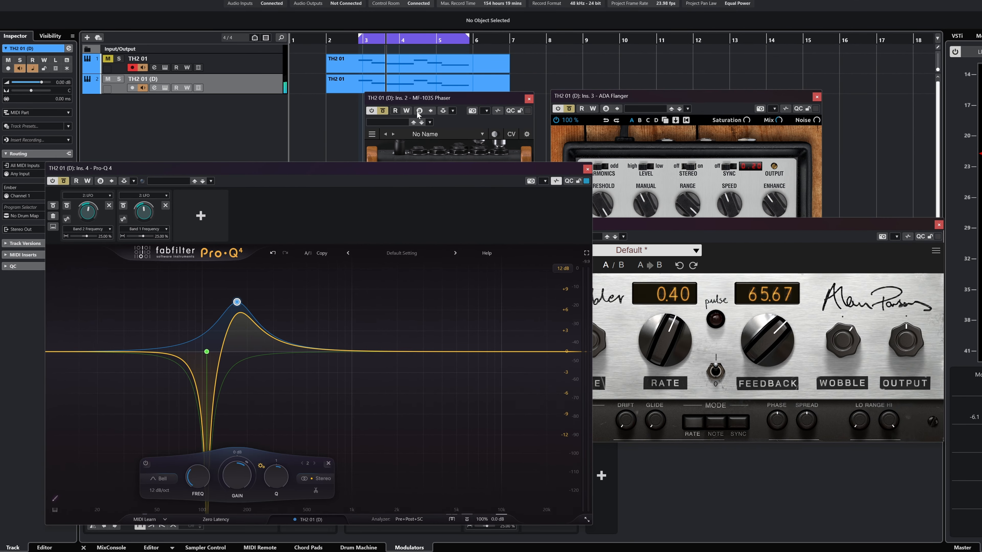
click(445, 98)
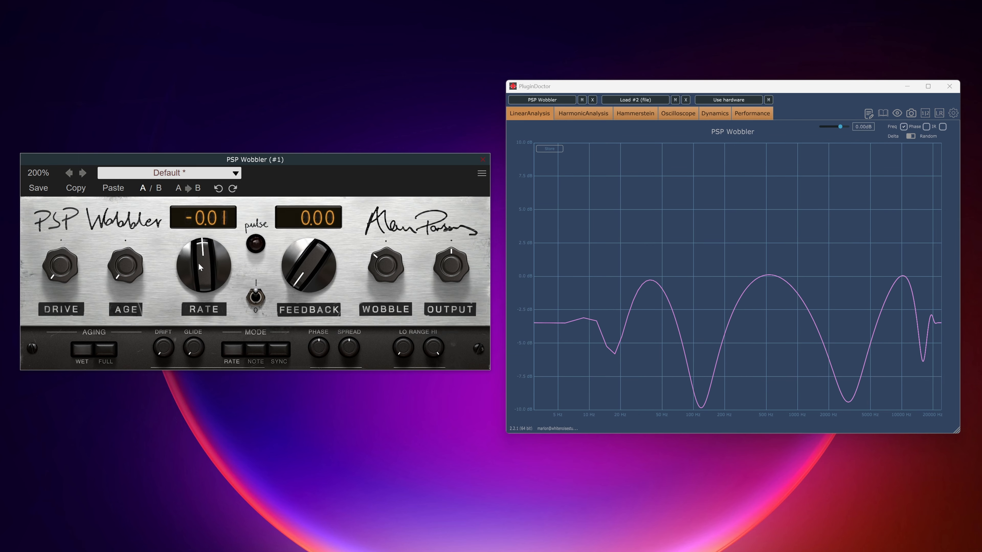
Step: In Plugin Doctor, push Wobbler FEEDBACK to 100.00 while sweeping RATE (down to -0.06) and WOBBLE depth
drag(199, 264, 198, 259)
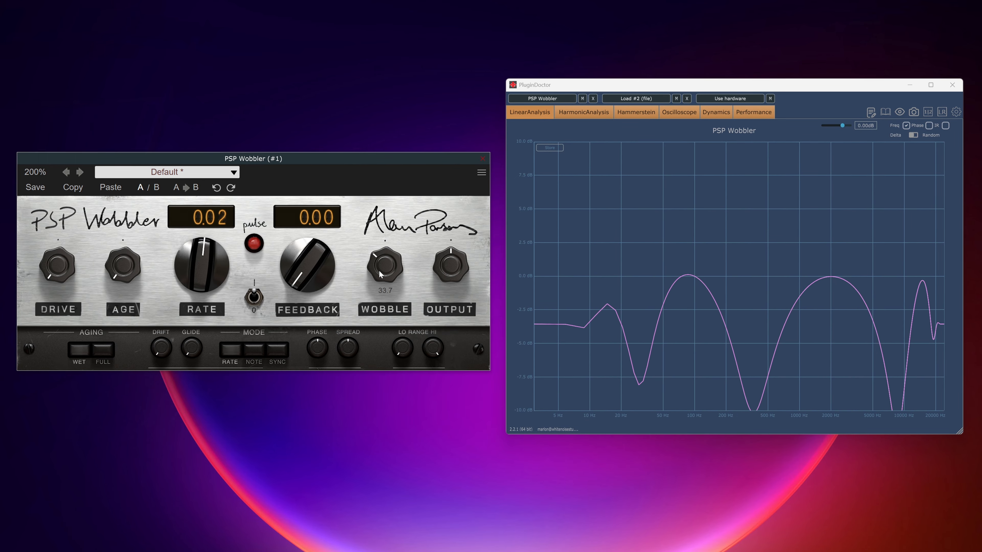
drag(380, 271, 380, 266)
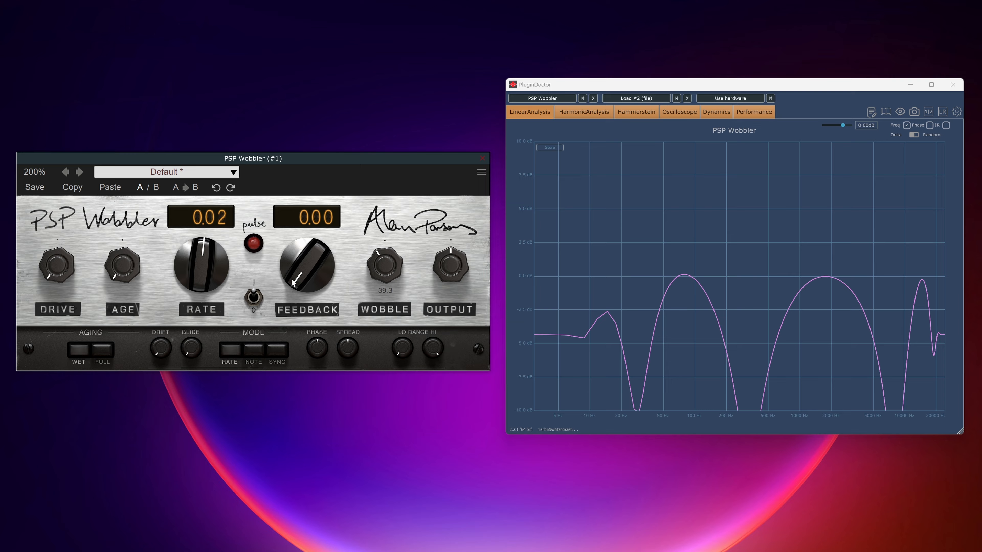
drag(292, 282, 429, 259)
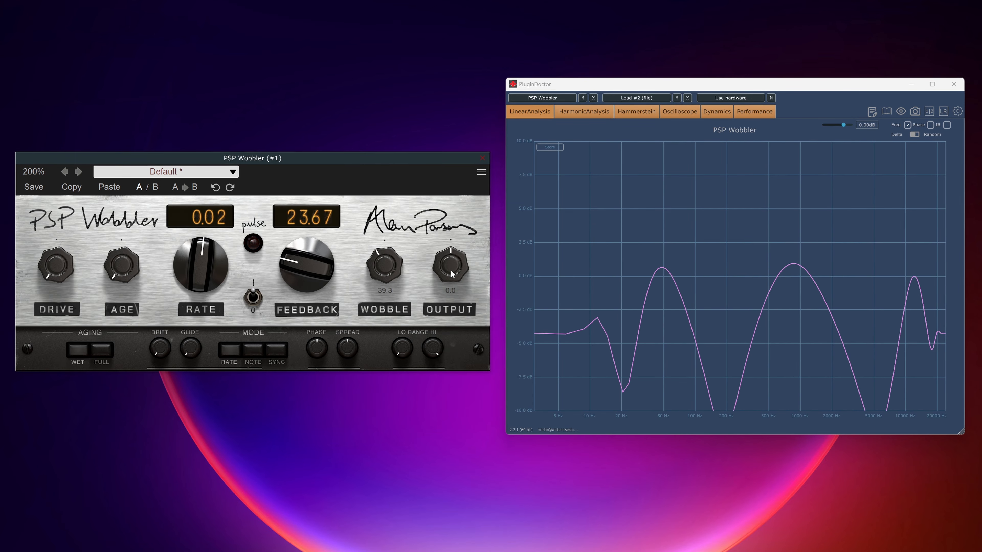
drag(334, 272, 367, 168)
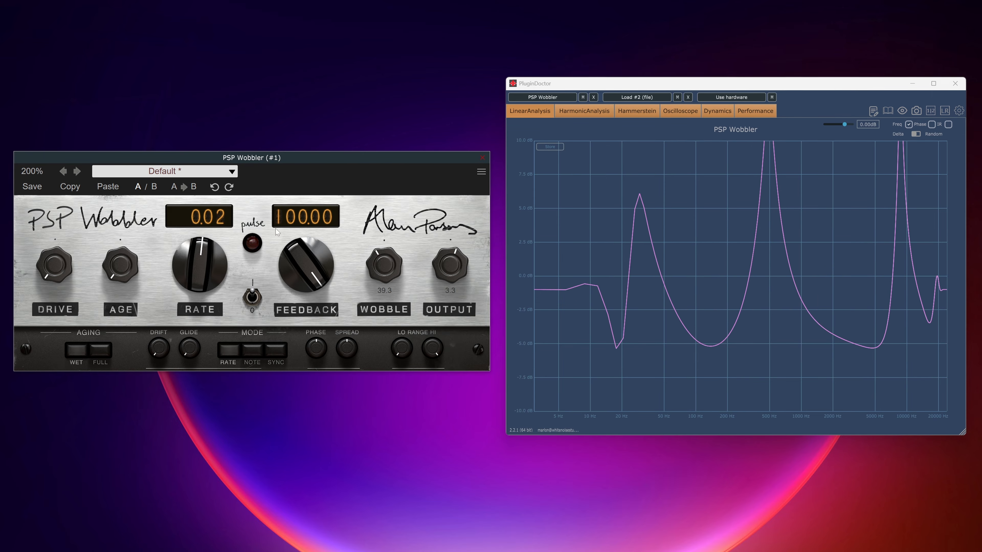
drag(201, 263, 201, 268)
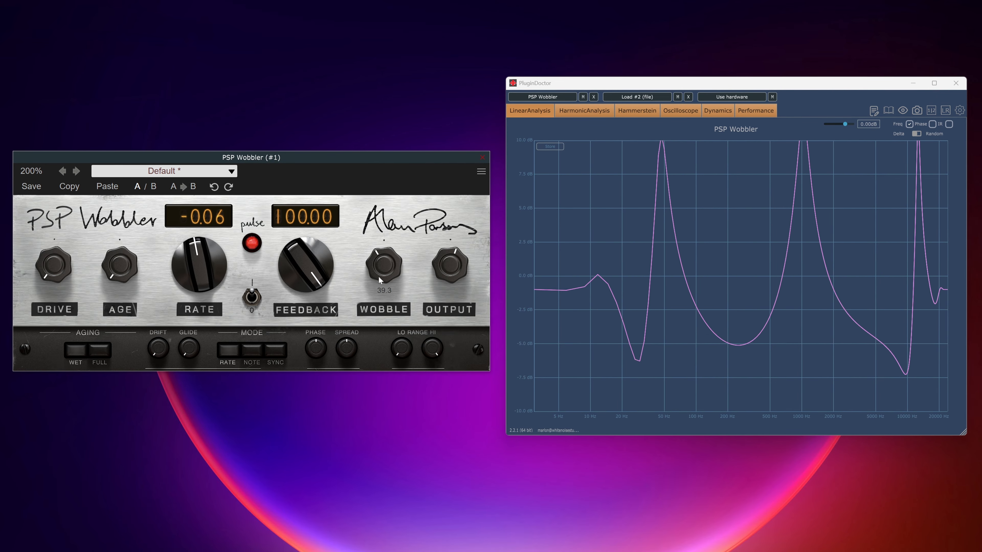
drag(378, 276, 370, 280)
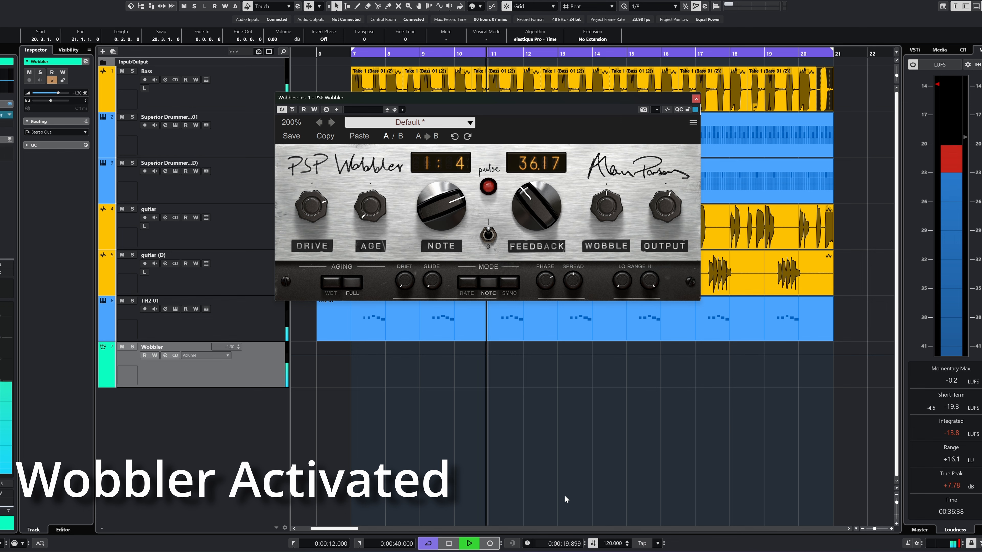
Step: In MixConsole, switch the Bass channel's PSP Wobbler insert off and on again, then solo the Wobbler channel
key(F3)
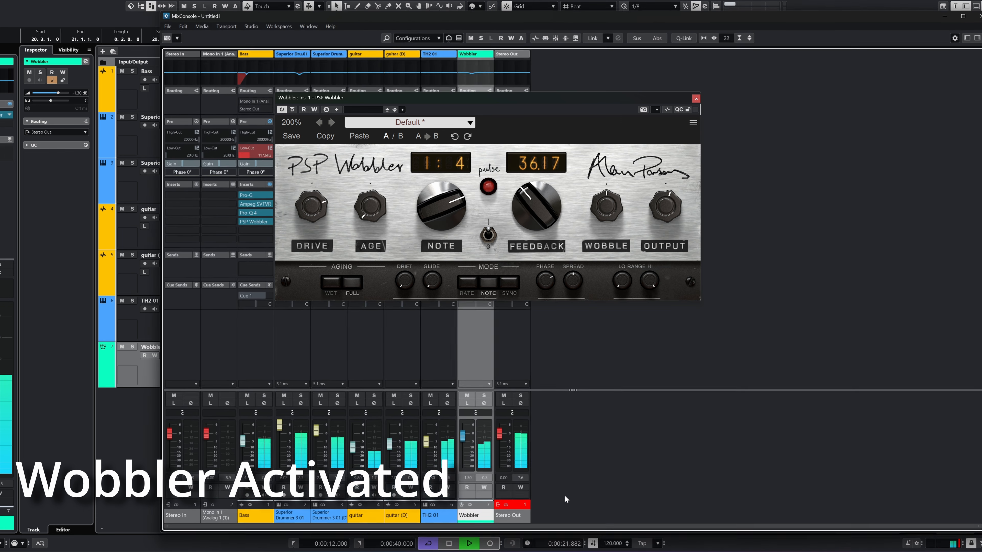
drag(514, 100, 754, 104)
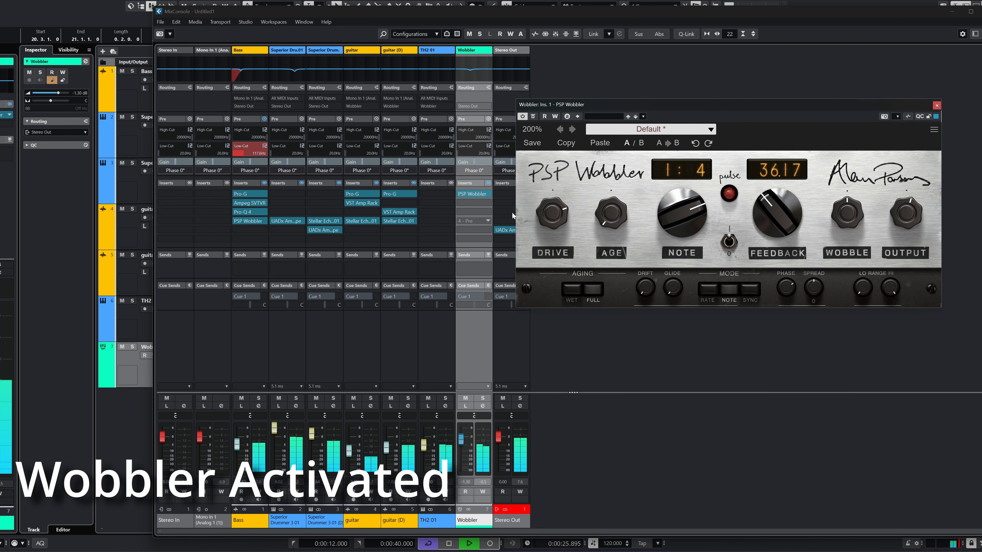
click(237, 221)
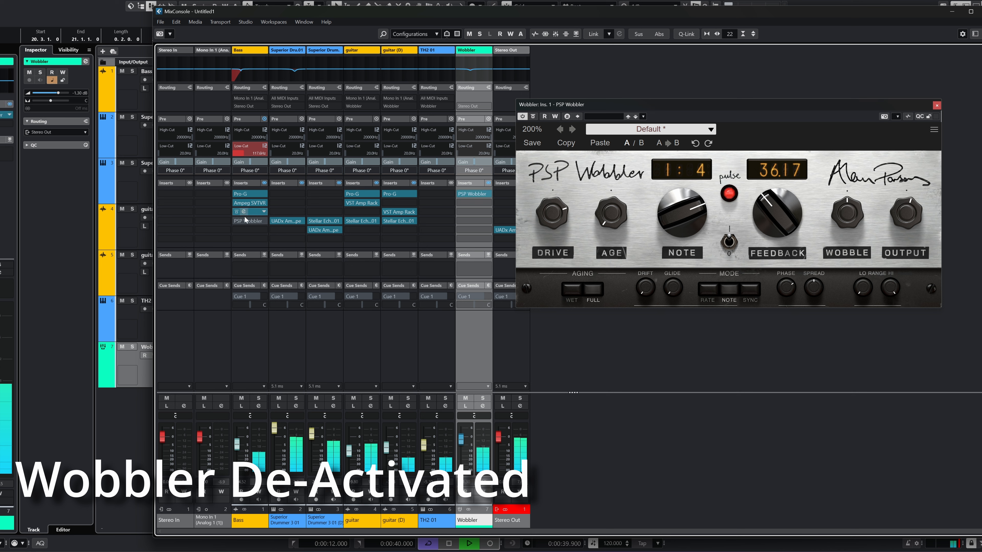
click(236, 221)
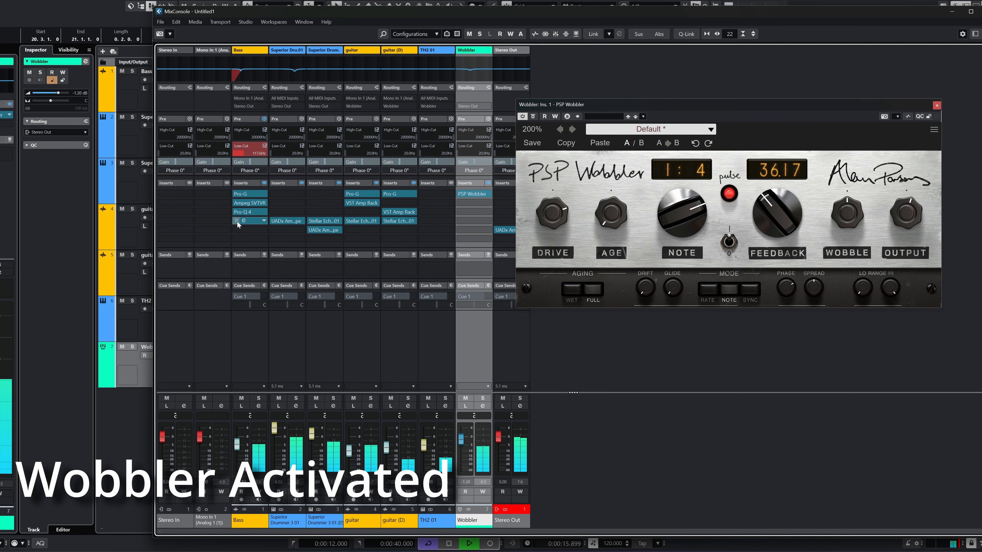
click(481, 398)
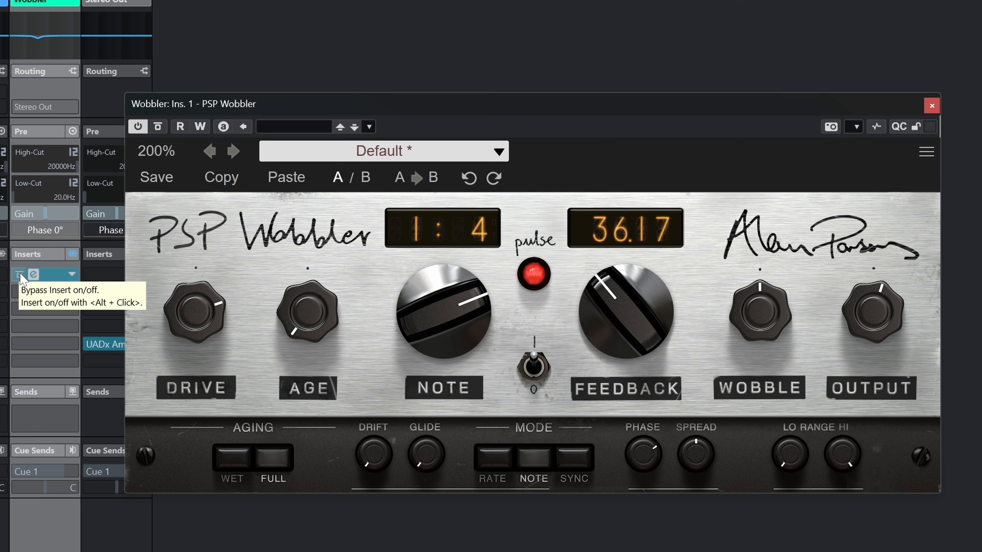
Step: Bypass the Wobbler FX channel's PSP Wobbler and open the Bass channel's Wobbler (1:8 note, 60.00 feedback)
click(19, 275)
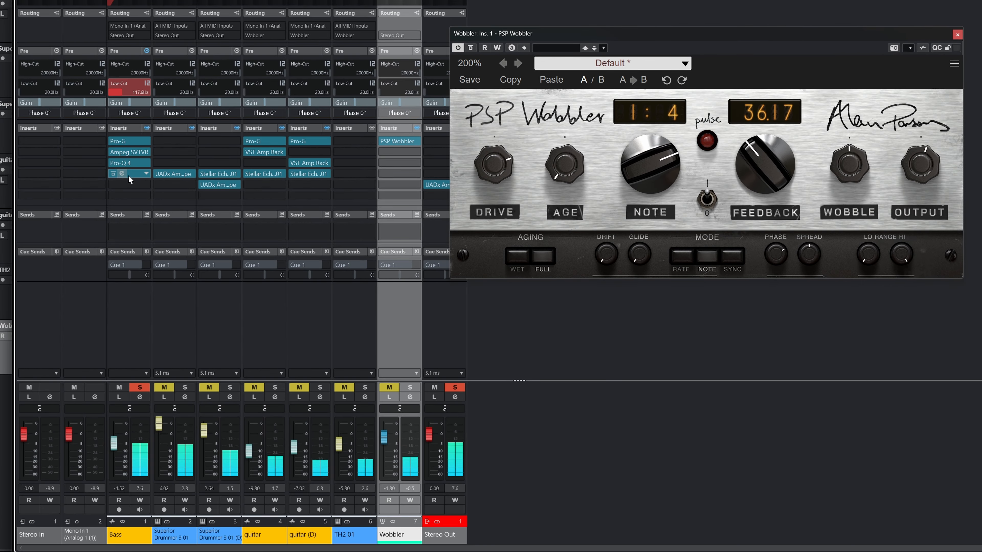
click(114, 174)
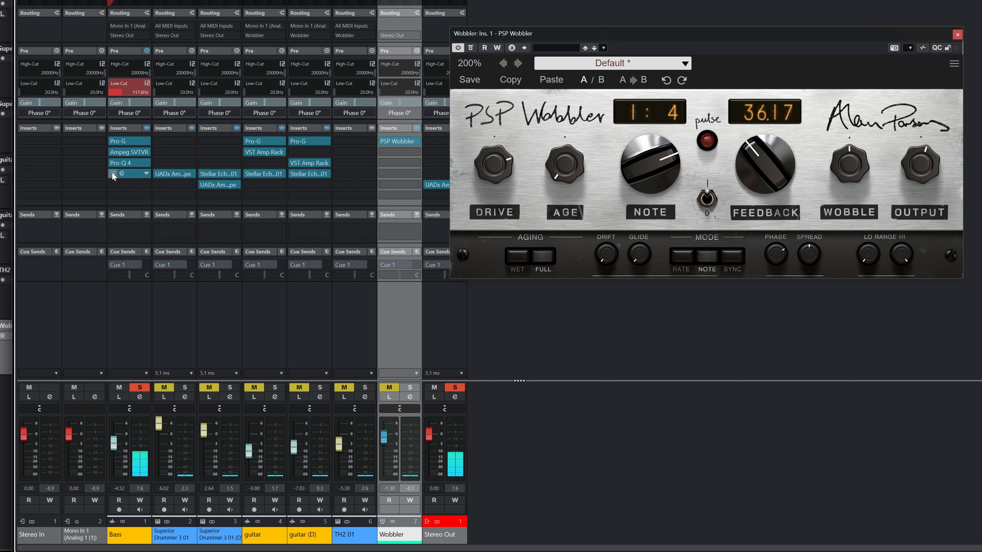
click(122, 174)
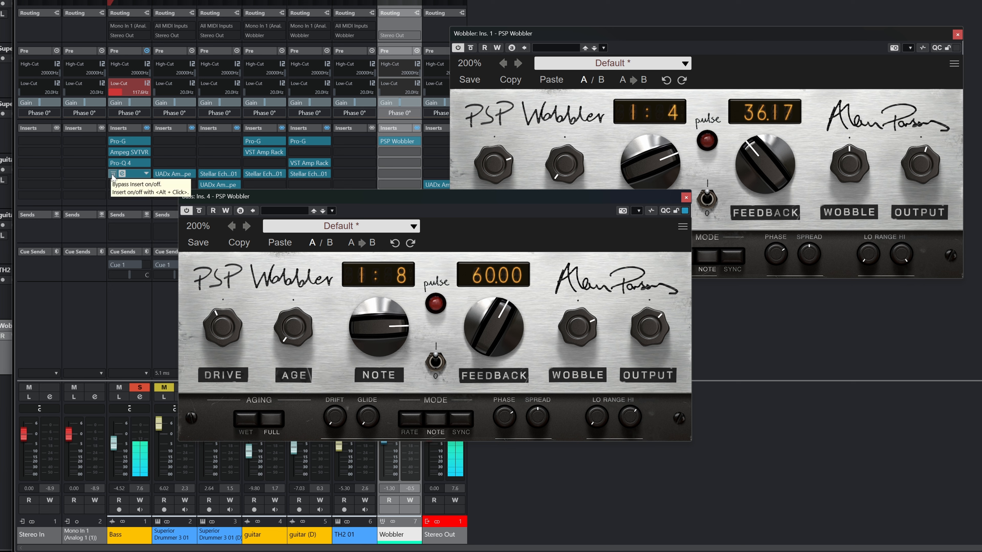
click(113, 174)
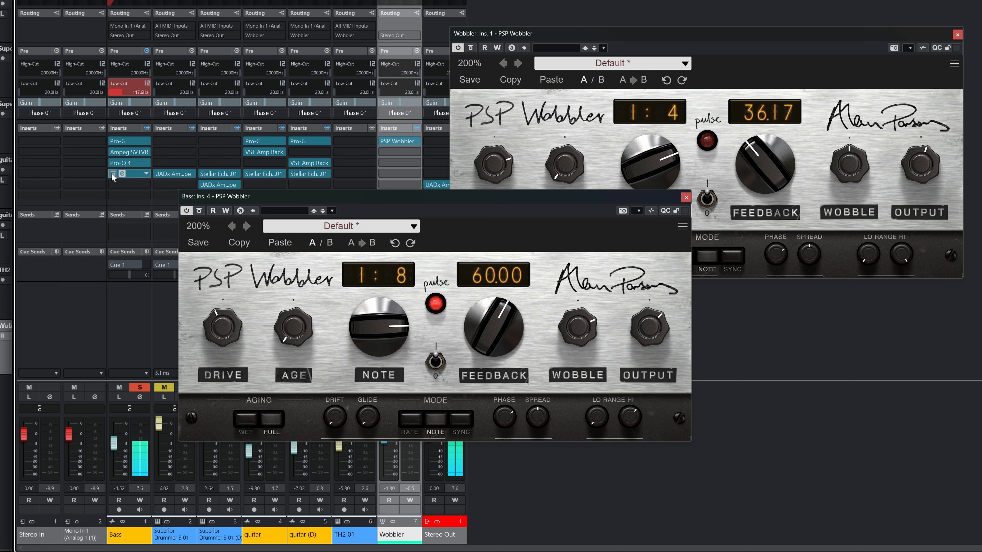
Step: Close the mixer, select the Bass track, and close both the Bass and Wobbler FX PSP Wobbler windows
key(F3)
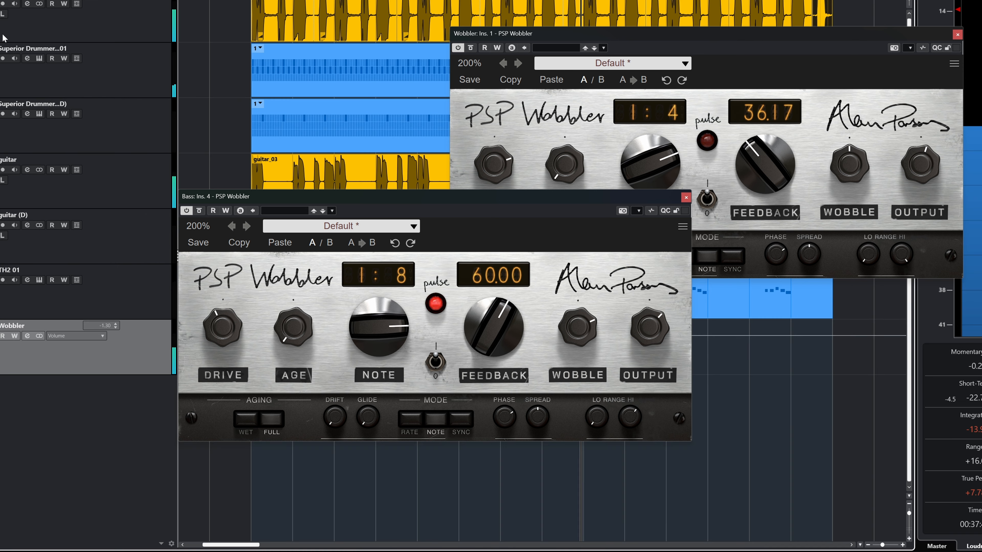
click(3, 23)
click(688, 197)
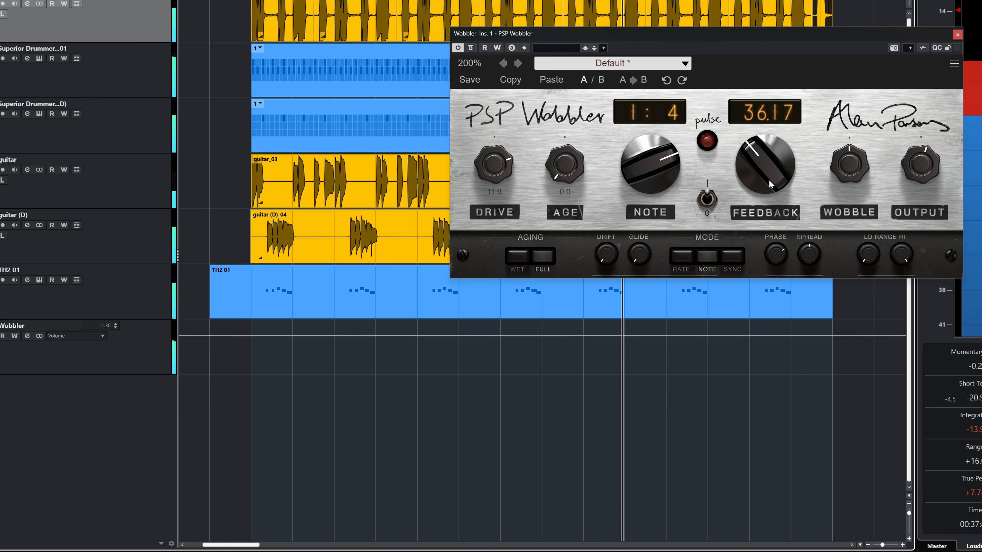
click(957, 35)
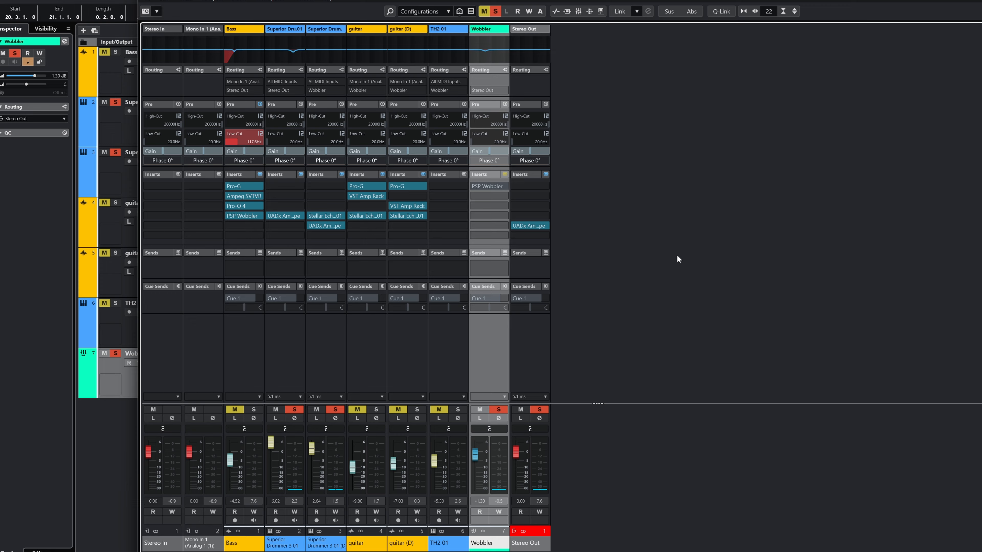
Step: Reopen the Wobbler FX channel's PSP Wobbler editor and centre it over the project window
click(483, 185)
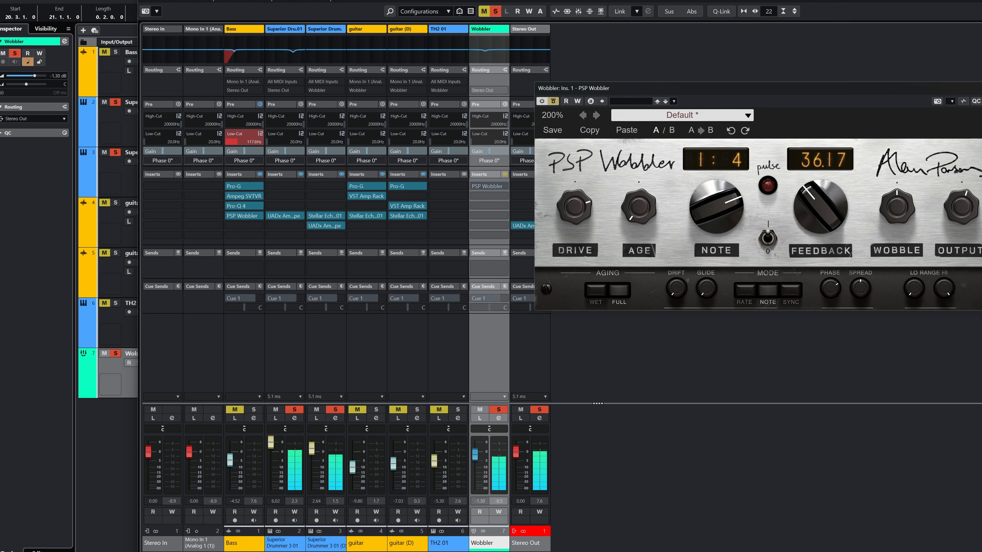
key(alt+F3)
drag(741, 87, 626, 176)
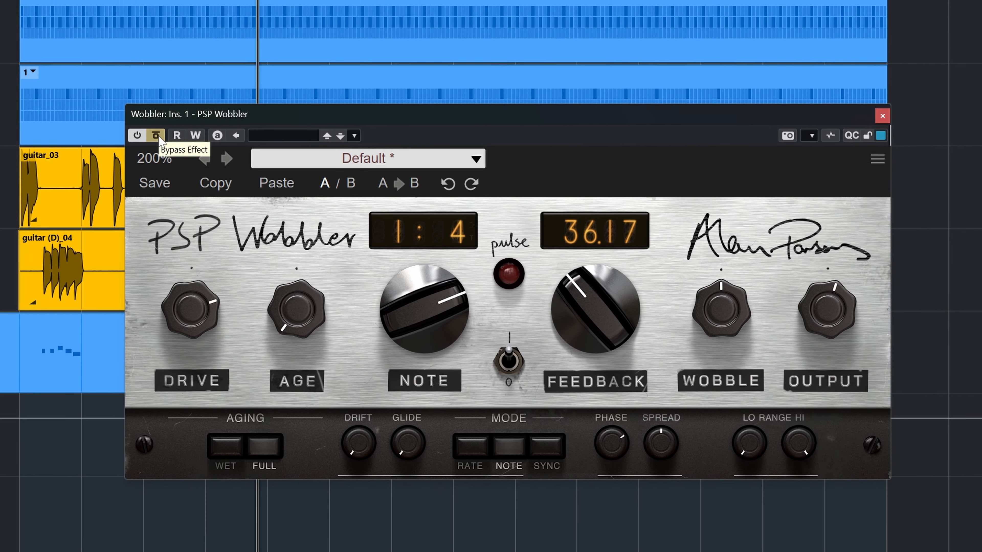